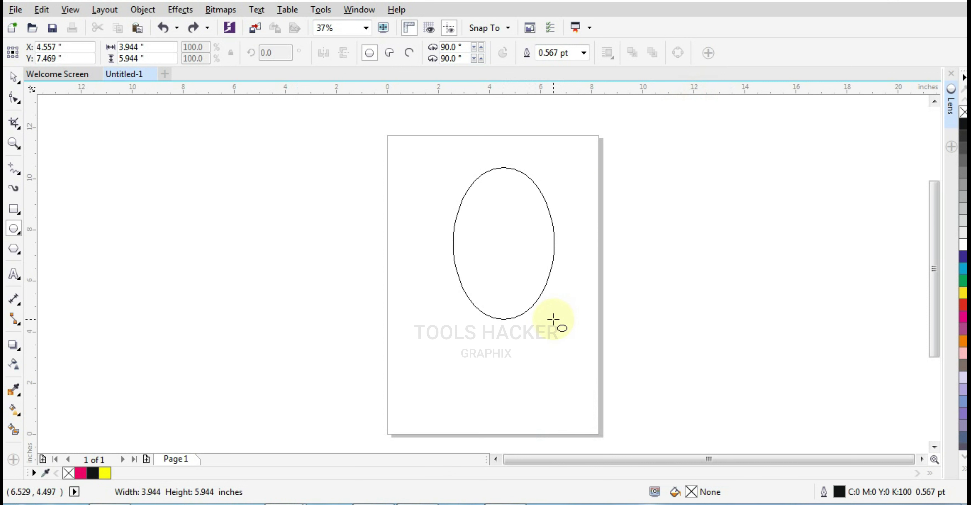
Move the ellipse to about X 5.168, Y 6.136 in and add a concentric inner copy about 2.171 in wide and 3.889 in tall.
click(13, 80)
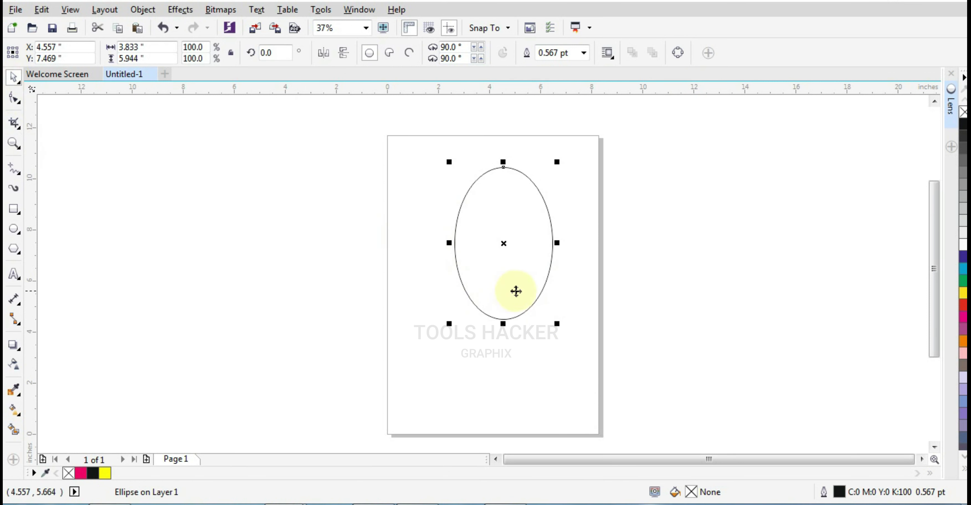
drag(516, 291, 532, 324)
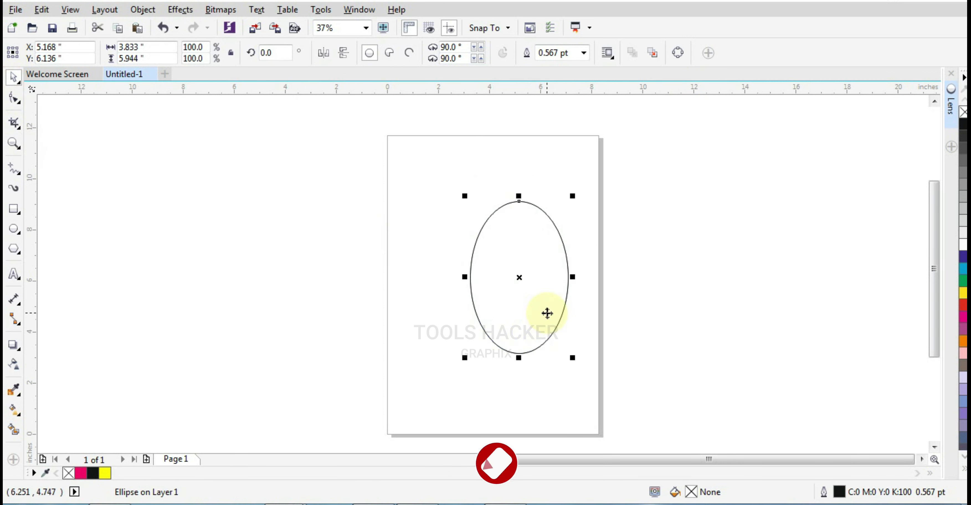
drag(572, 357, 553, 340)
scroll(523, 326, up, 2)
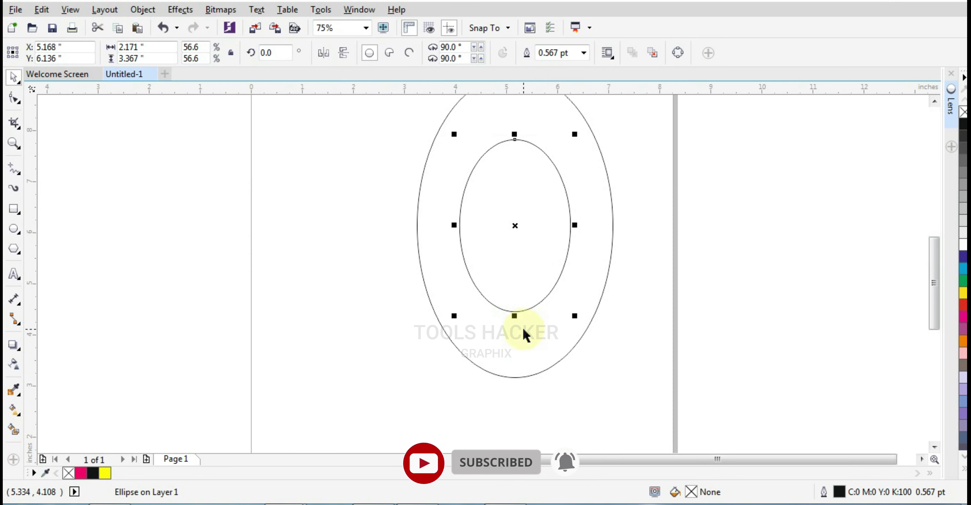
drag(514, 318, 516, 330)
scroll(544, 279, down, 2)
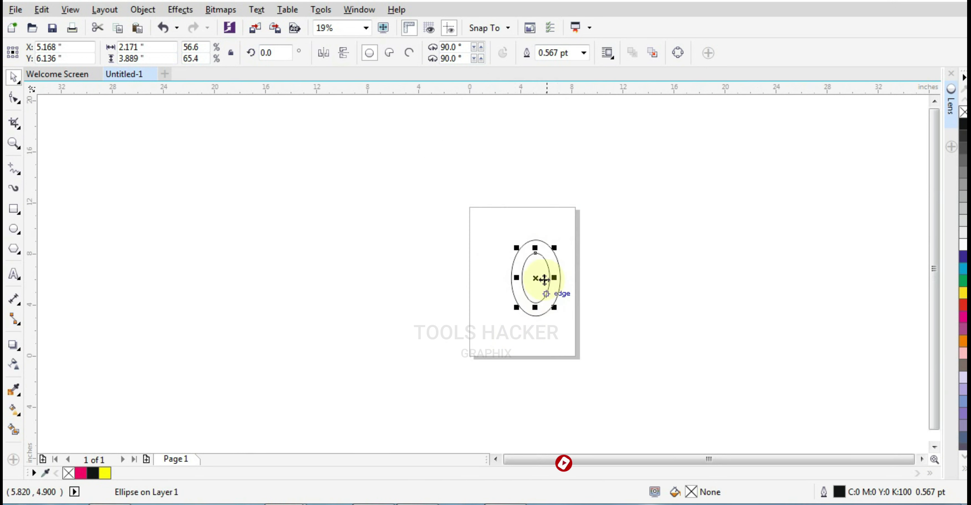
Group the two ellipses and offset a duplicate of the group horizontally to the left, centred at X 4.328 in.
drag(492, 208, 568, 345)
key(ctrl+g)
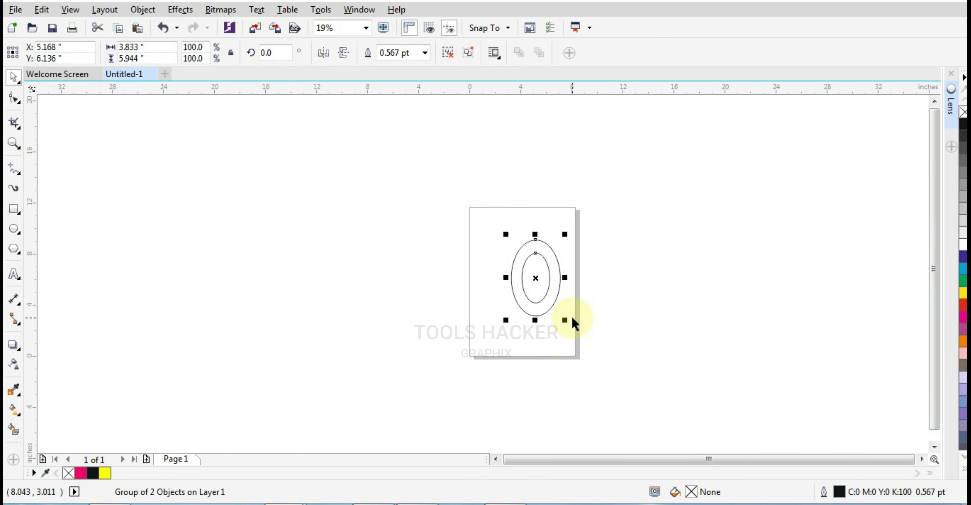
scroll(527, 277, up, 2)
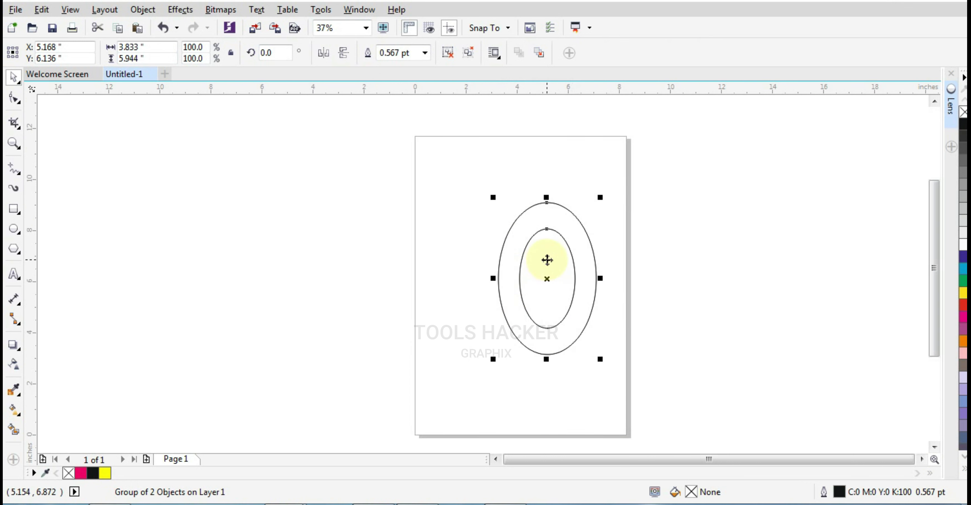
key(plus)
key(Left)
key(Left)
key(Left)
key(Left)
key(Left)
key(Left)
key(Left)
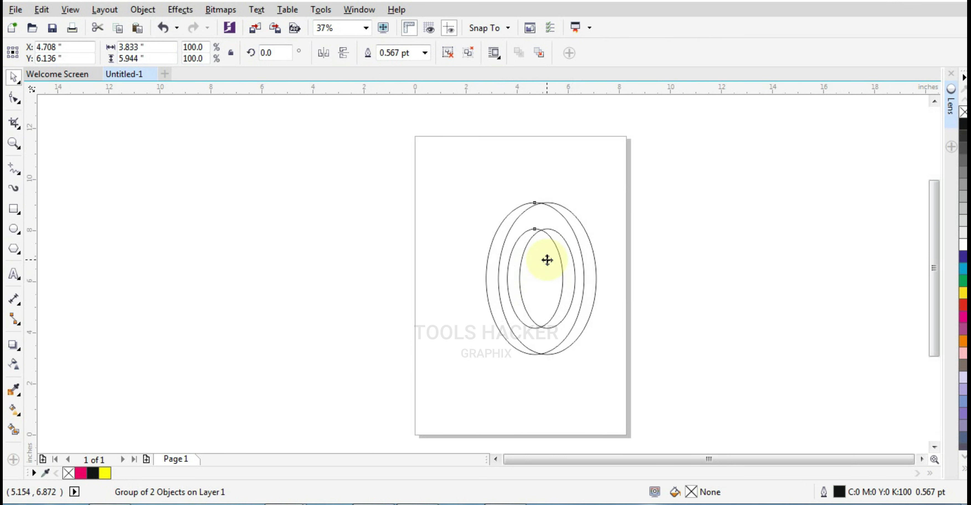
drag(547, 260, 546, 261)
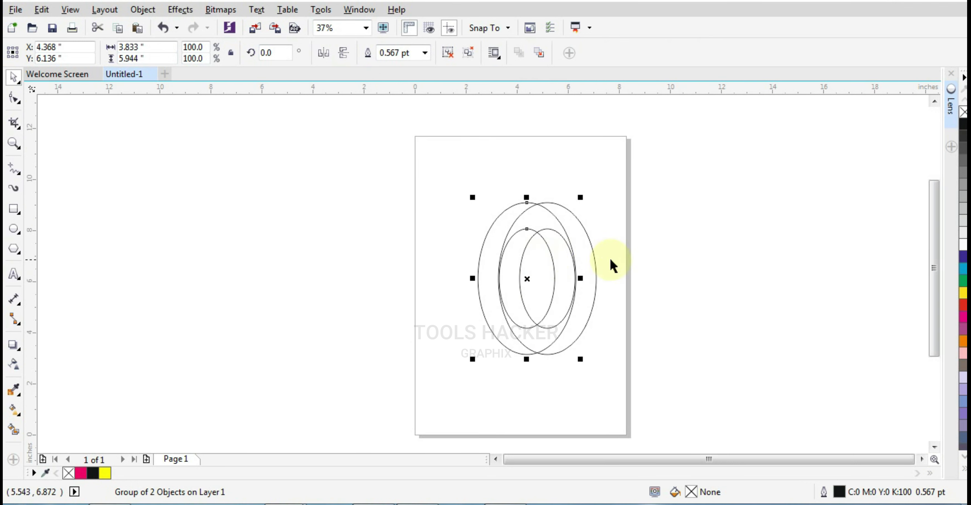
scroll(584, 272, up, 6)
key(ctrl+Left)
key(ctrl+Left)
key(ctrl+Left)
key(ctrl+Left)
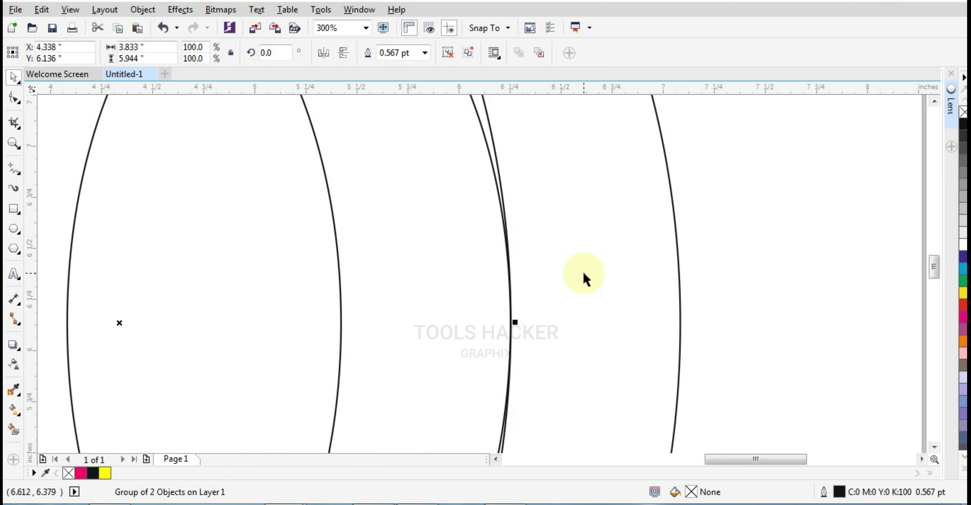
scroll(584, 277, down, 4)
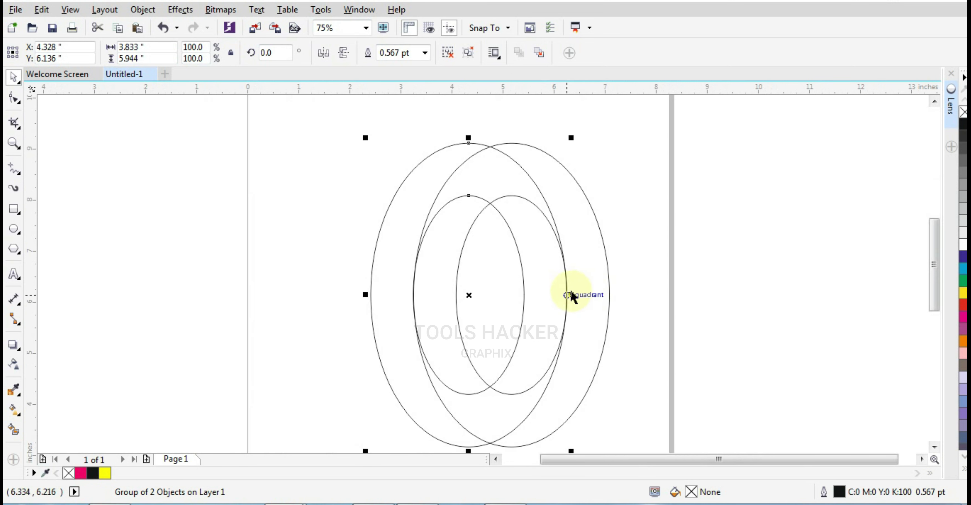
Draw a horizontal freehand line touching the tops of both outer ellipses and lengthen it symmetrically to about 1.782 in.
scroll(506, 125, up, 4)
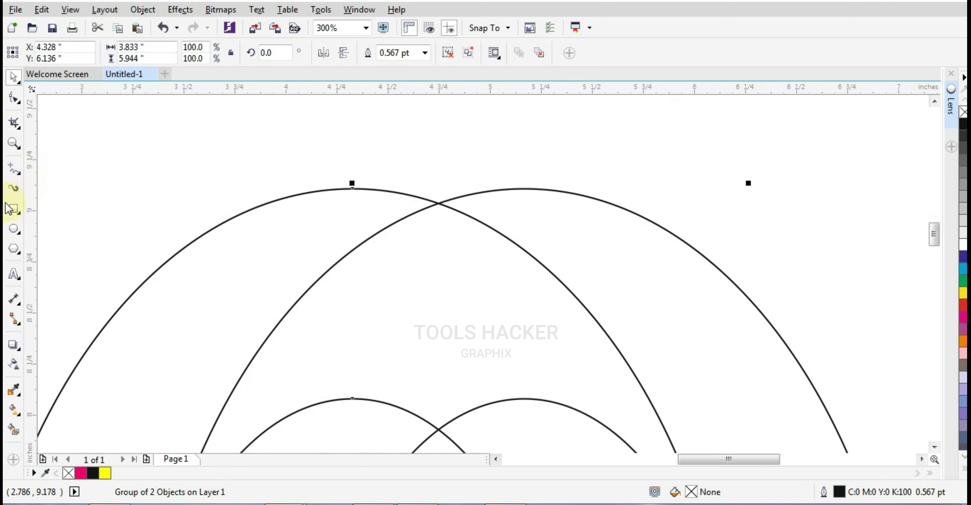
click(15, 175)
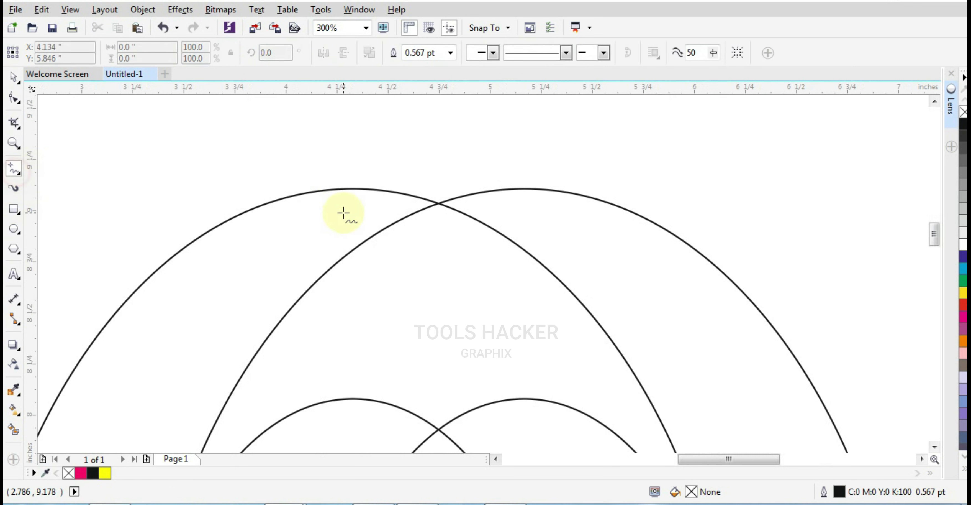
click(333, 188)
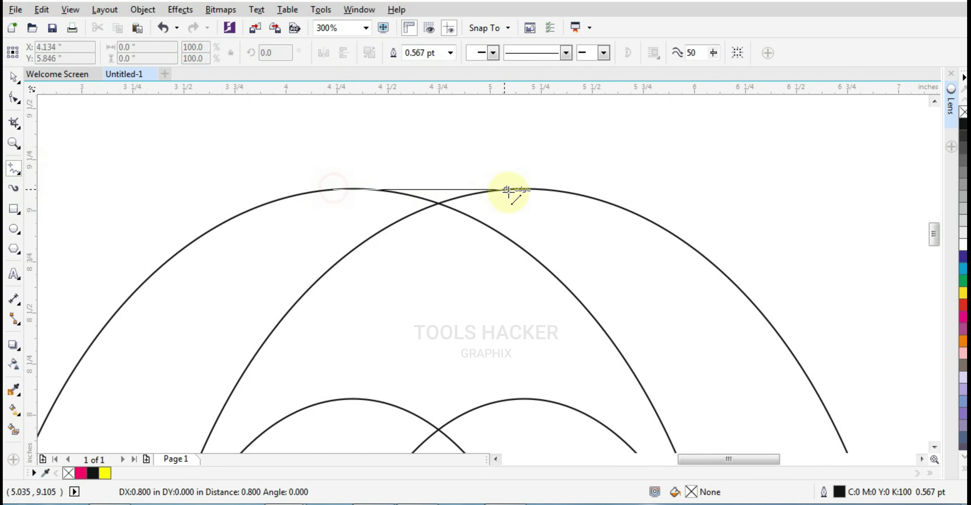
click(573, 196)
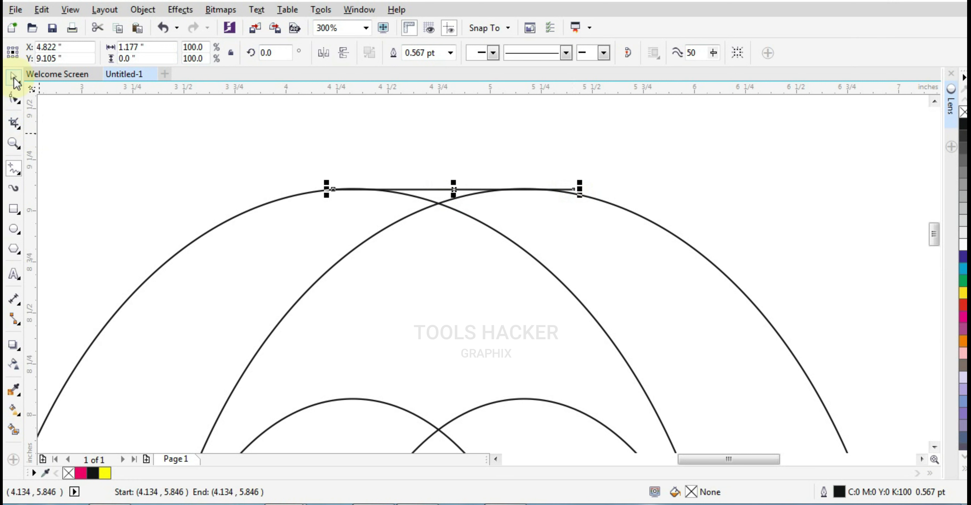
click(13, 77)
drag(327, 189, 265, 192)
Copy the horizontal line straight down so it touches the bottoms of both outer ellipses.
scroll(474, 125, down, 5)
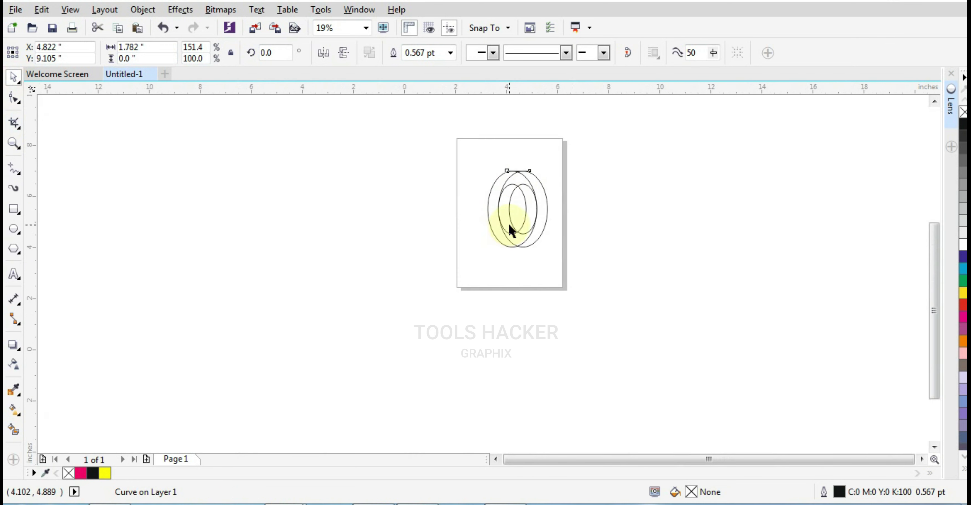
shift+click(509, 268)
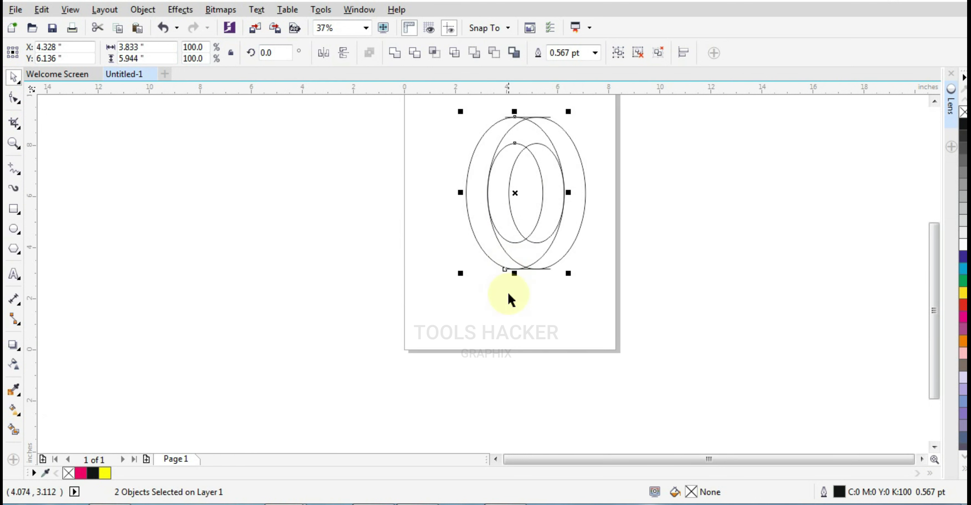
click(512, 317)
scroll(530, 249, up, 1)
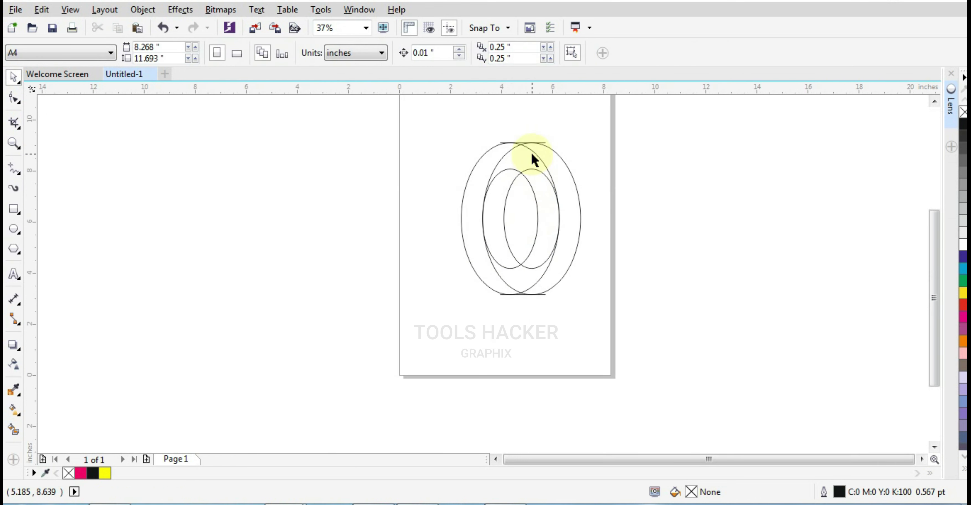
Smart-fill the top sliver, the outer left crescent, the lower band and the inner right crescent with yellow.
click(14, 143)
drag(436, 105, 625, 326)
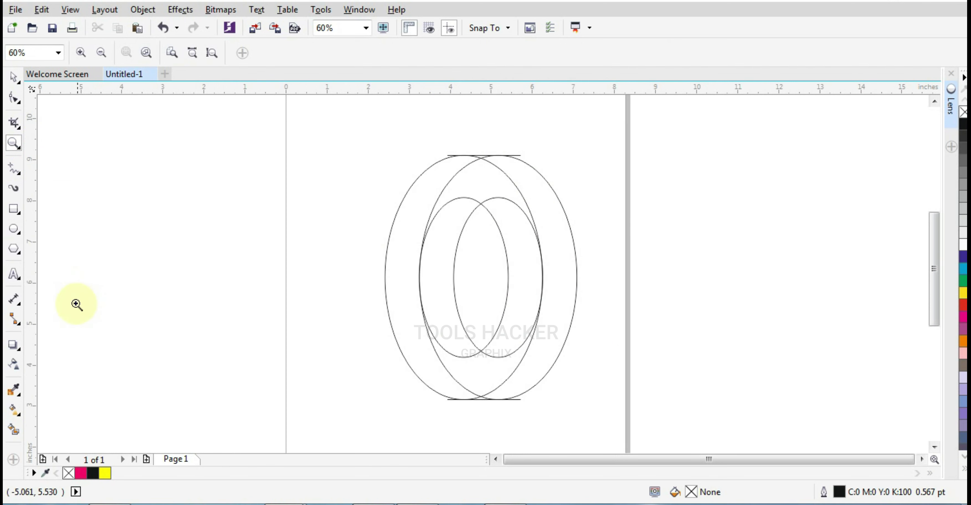
click(14, 410)
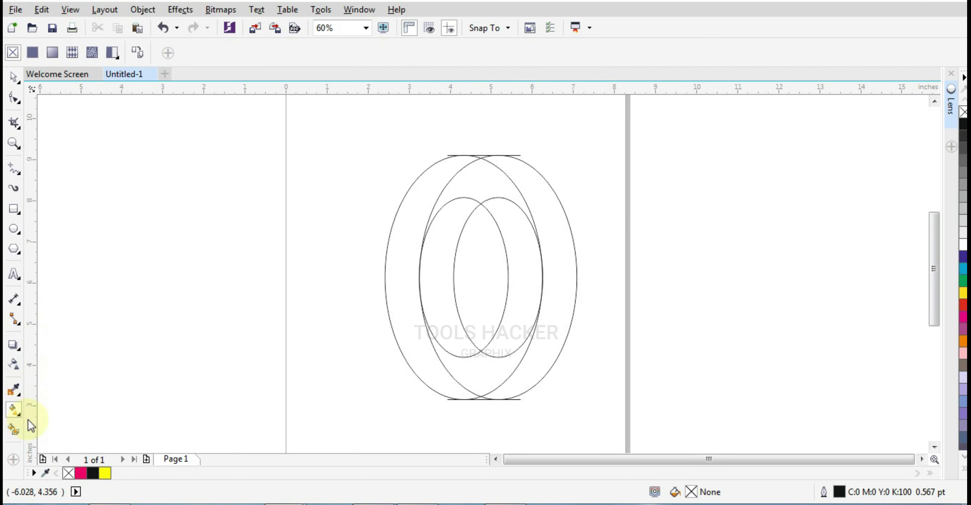
click(13, 429)
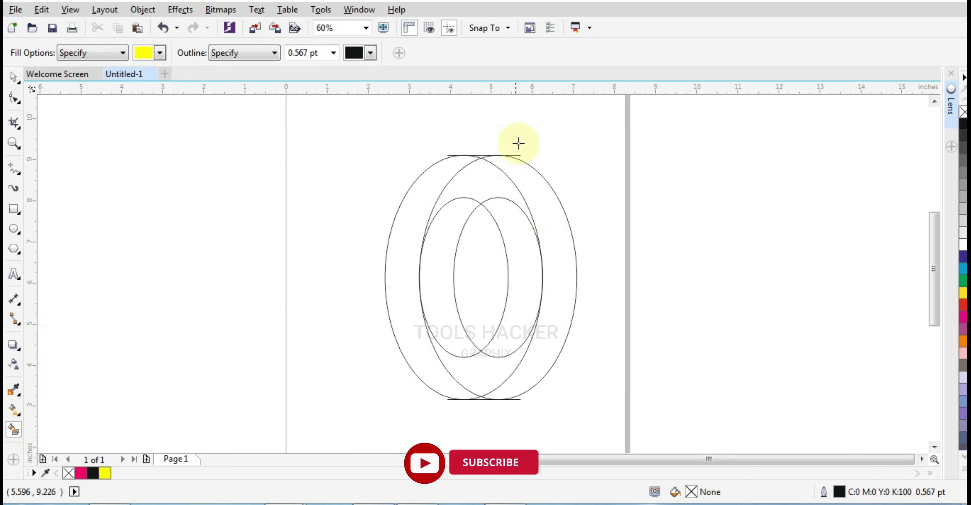
scroll(508, 161, up, 3)
click(457, 151)
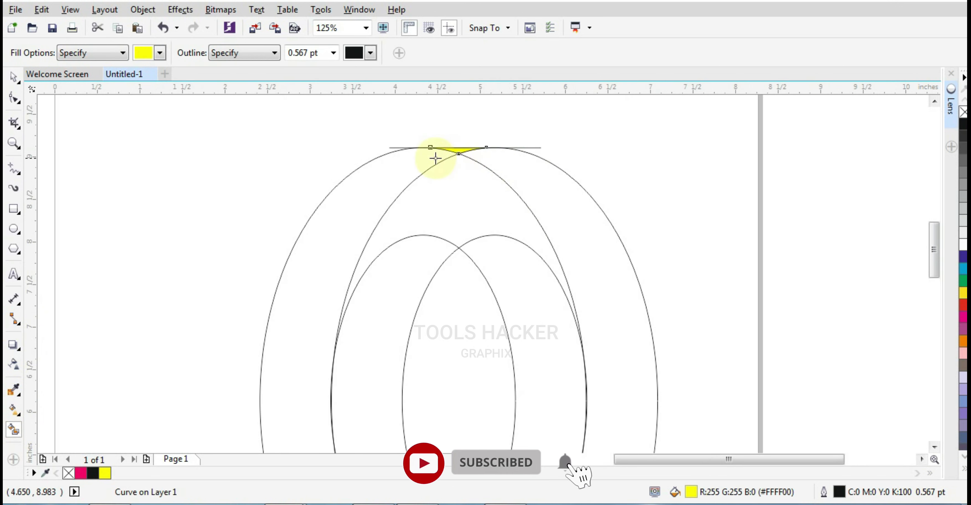
scroll(425, 159, down, 3)
click(413, 164)
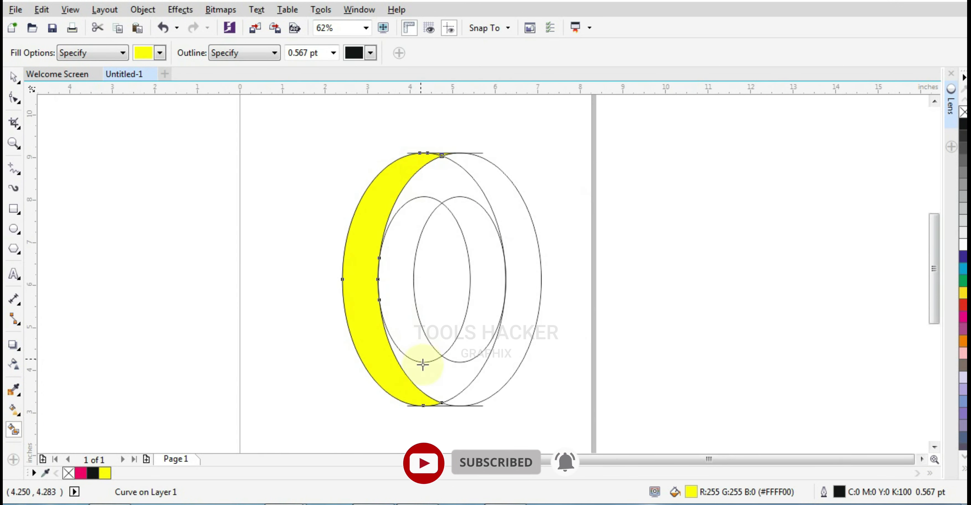
click(427, 380)
click(474, 342)
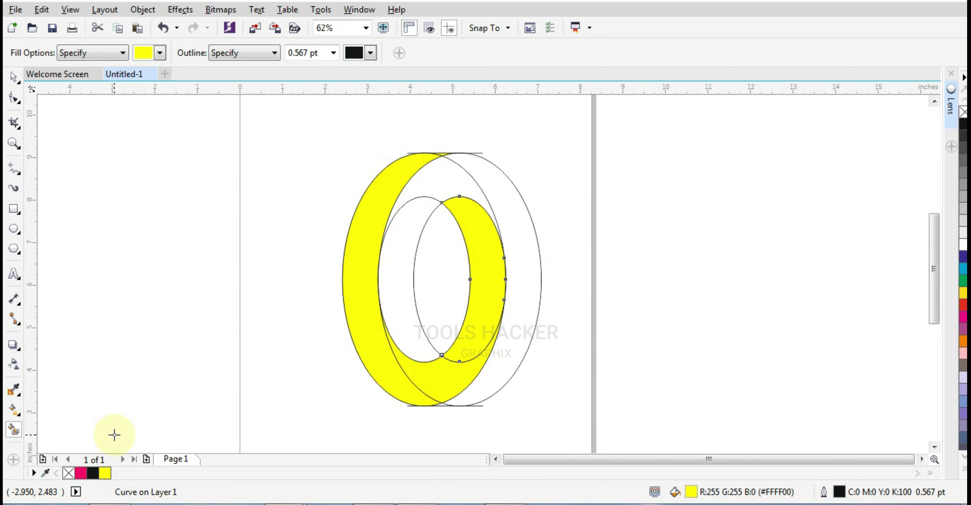
Switch the smart fill colour to red and fill the upper band, inner left crescent, outer right crescent and bottom sliver.
click(161, 53)
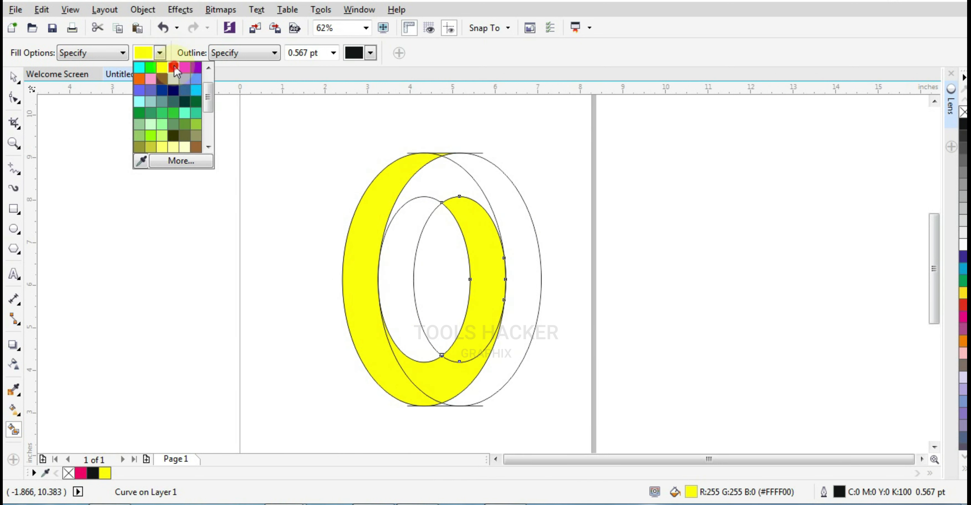
click(178, 74)
click(437, 185)
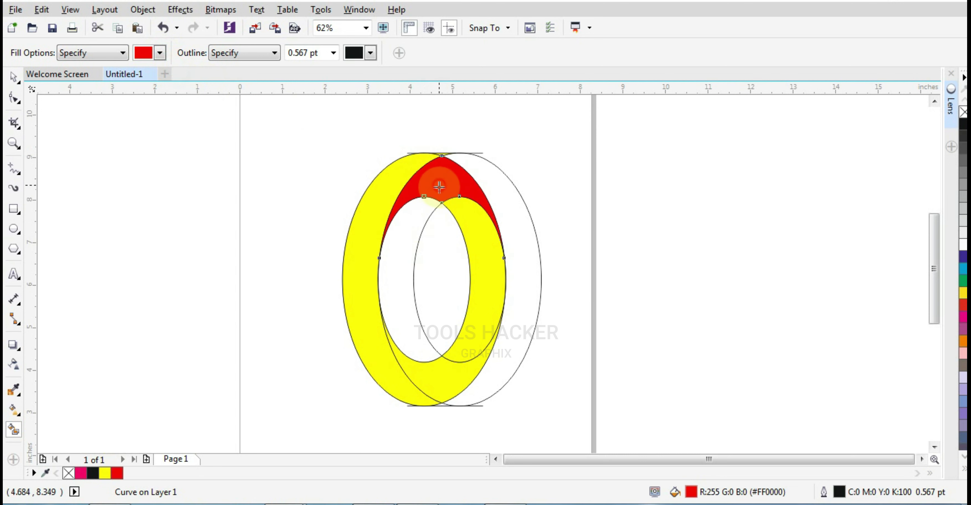
click(416, 211)
click(496, 176)
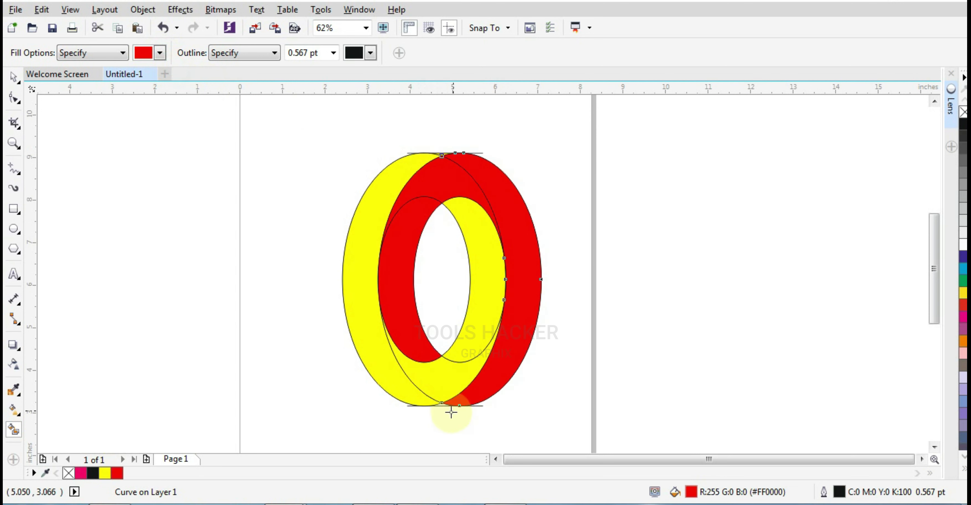
scroll(451, 407, up, 3)
scroll(555, 411, down, 3)
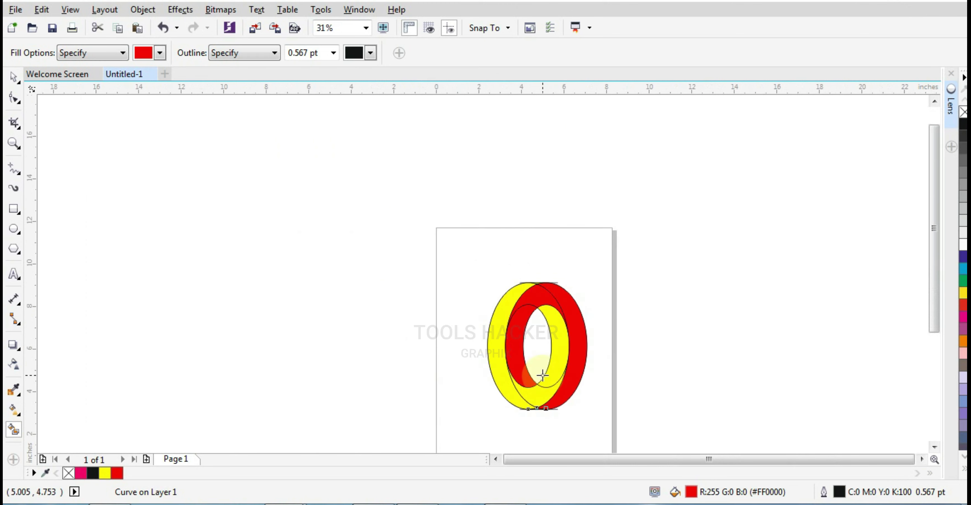
scroll(520, 321, up, 1)
Weld the four red regions into a single shape.
click(12, 79)
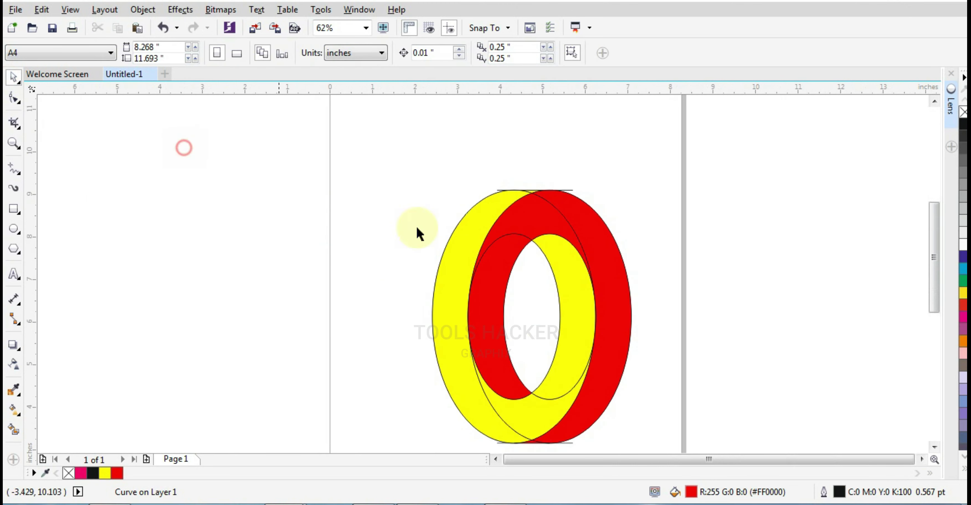
click(488, 289)
shift+click(586, 227)
shift+click(595, 368)
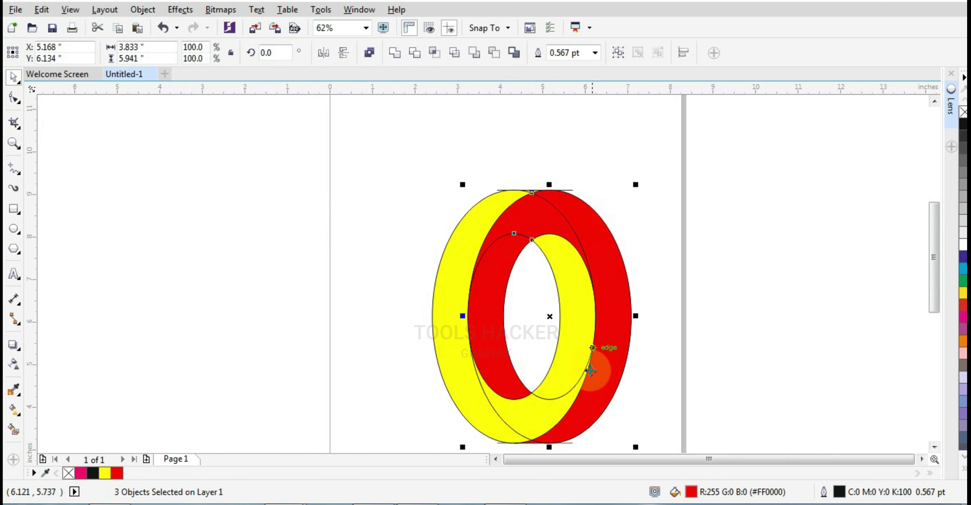
drag(602, 437, 507, 416)
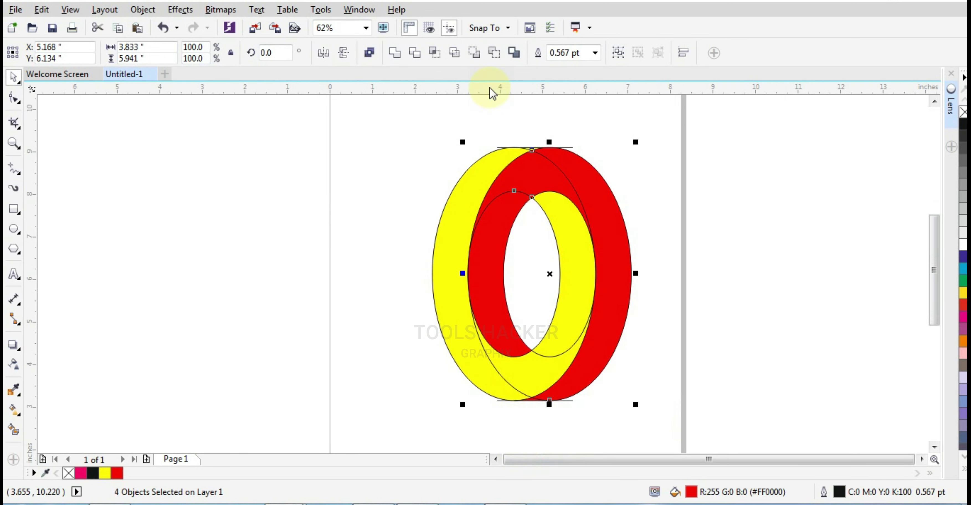
click(394, 53)
click(672, 256)
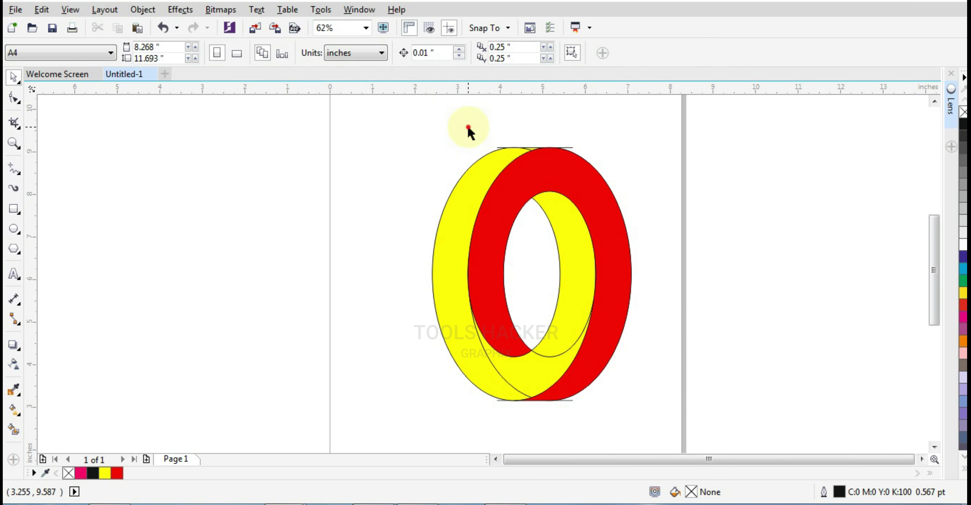
Weld the four yellow regions into a single shape.
drag(544, 163, 541, 166)
shift+click(485, 175)
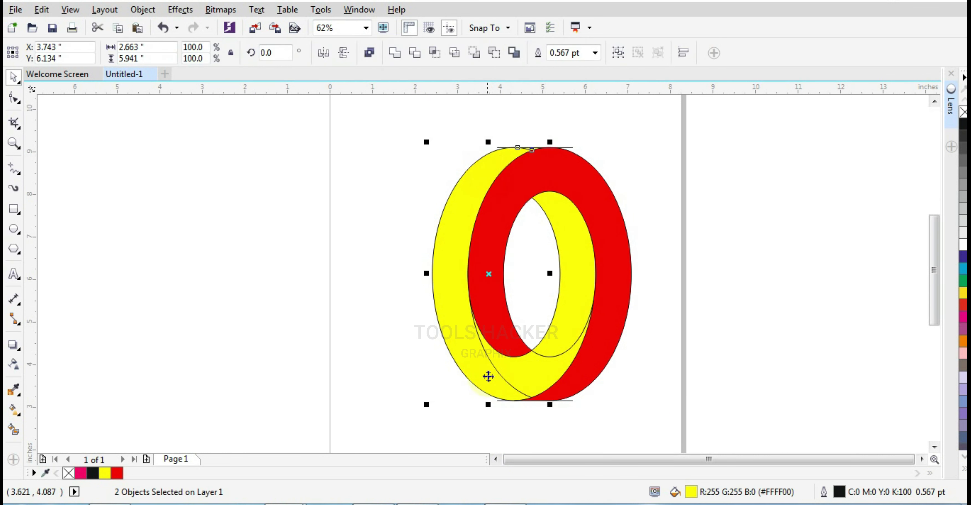
shift+click(526, 379)
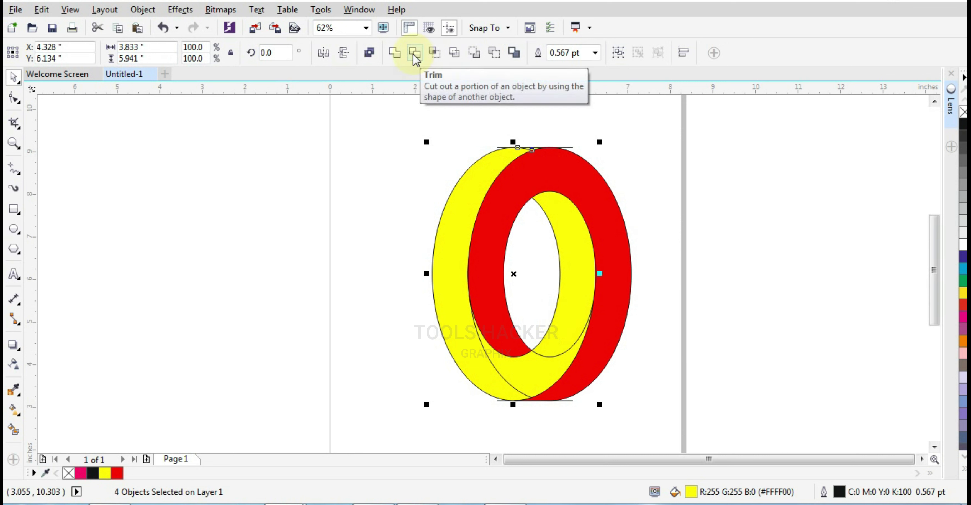
click(403, 54)
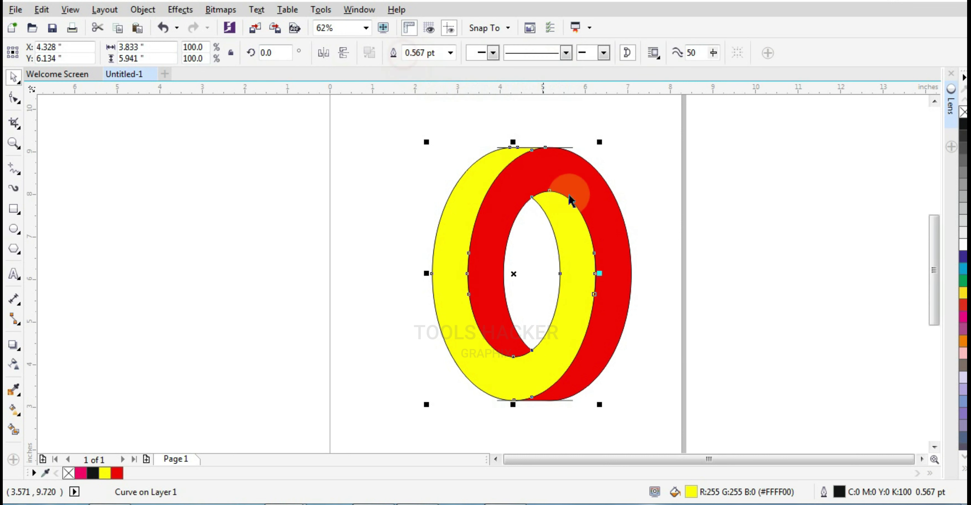
click(636, 219)
click(605, 227)
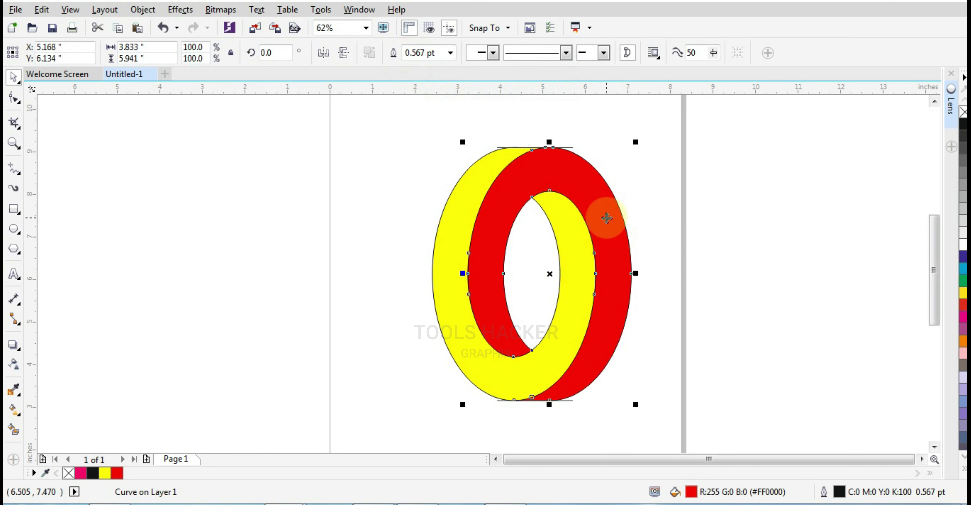
key(Delete)
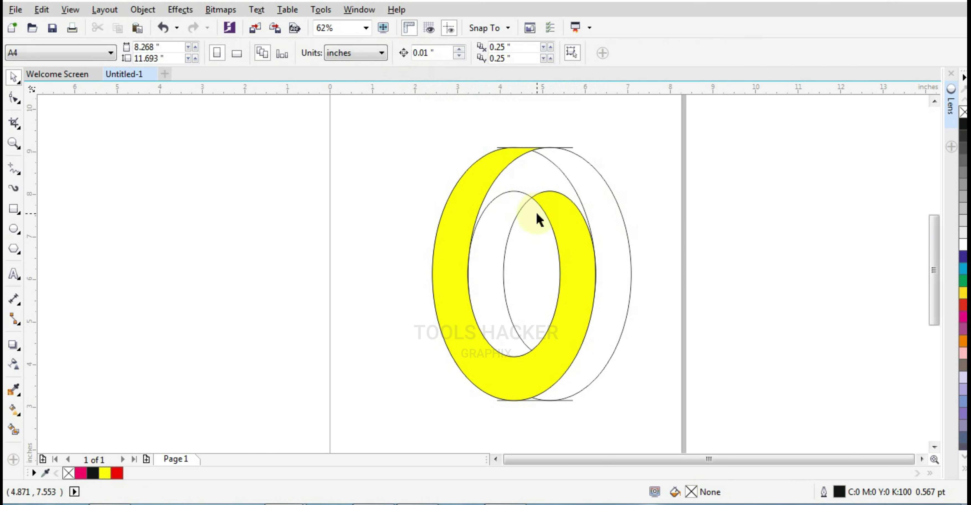
key(ctrl+z)
Remove the leftover construction ellipses and the two horizontal lines, keeping only the welded red and yellow shapes.
shift+click(459, 221)
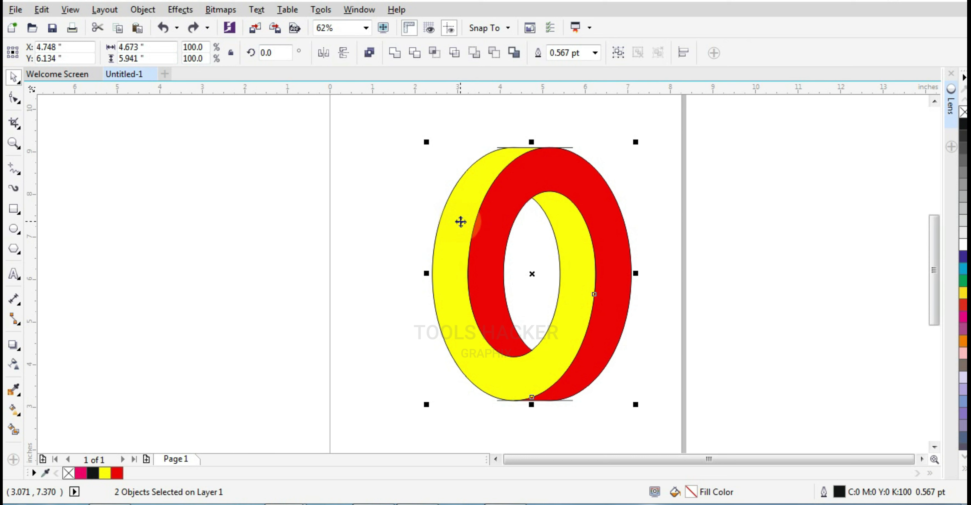
key(Delete)
drag(418, 115, 665, 419)
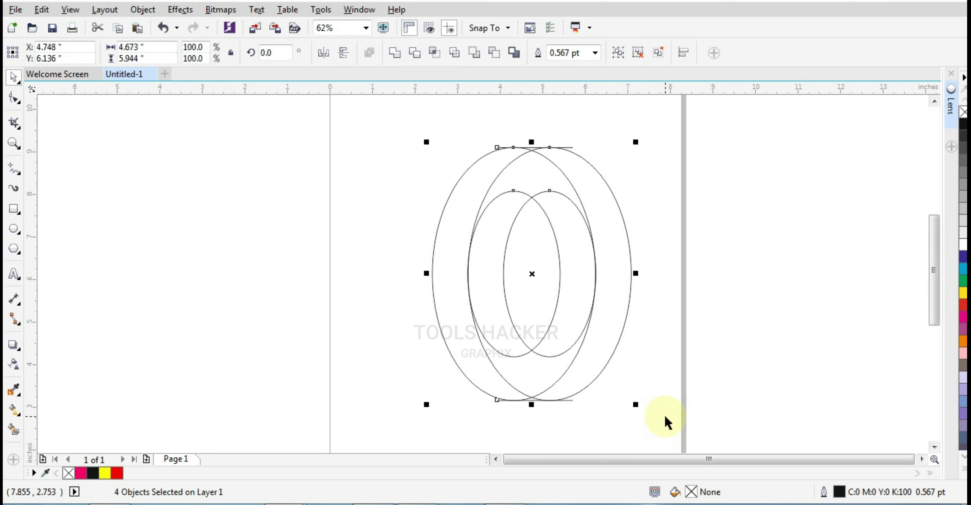
key(ctrl+z)
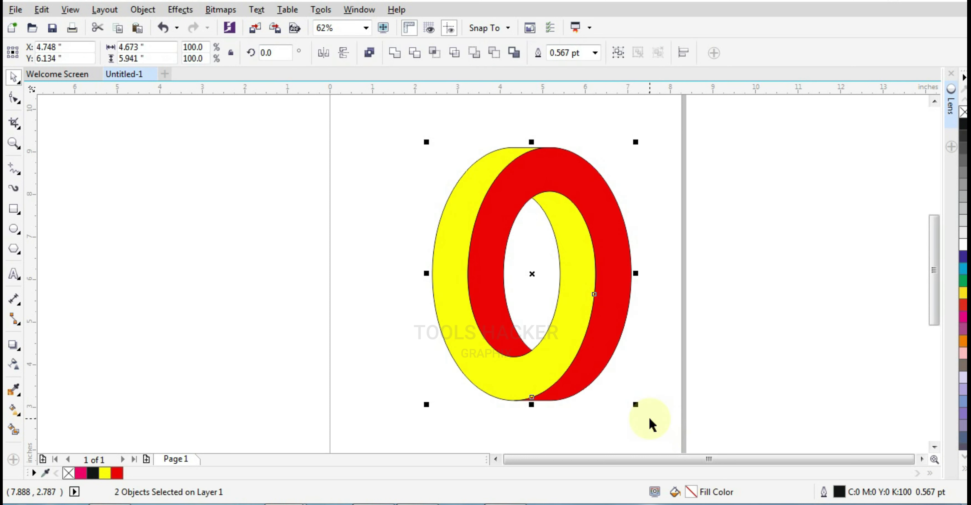
Remove the outline from both the red and yellow welded shapes.
click(662, 329)
drag(429, 126, 668, 424)
click(705, 219)
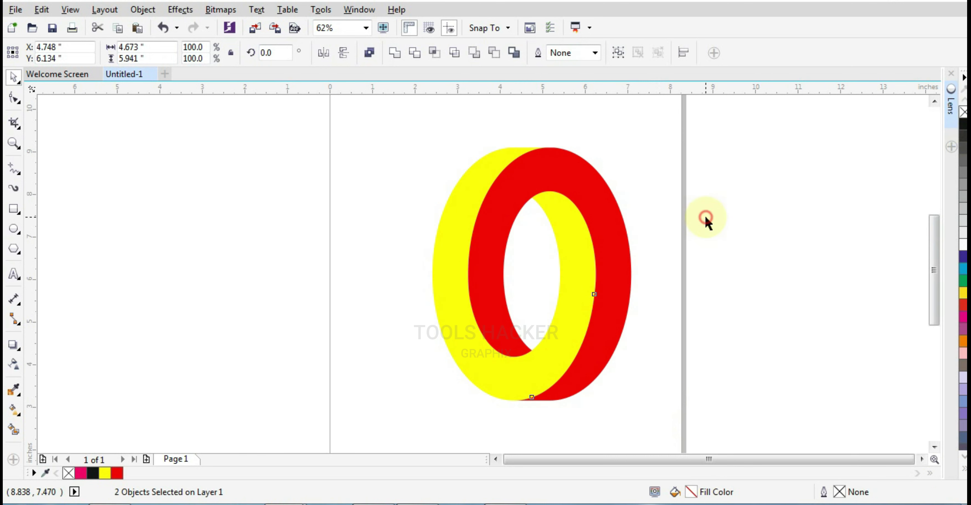
Give the yellow shape a vertical linear fountain fill running from light gray at its base to dark gray at its top.
scroll(514, 284, down, 2)
scroll(549, 271, up, 2)
click(540, 278)
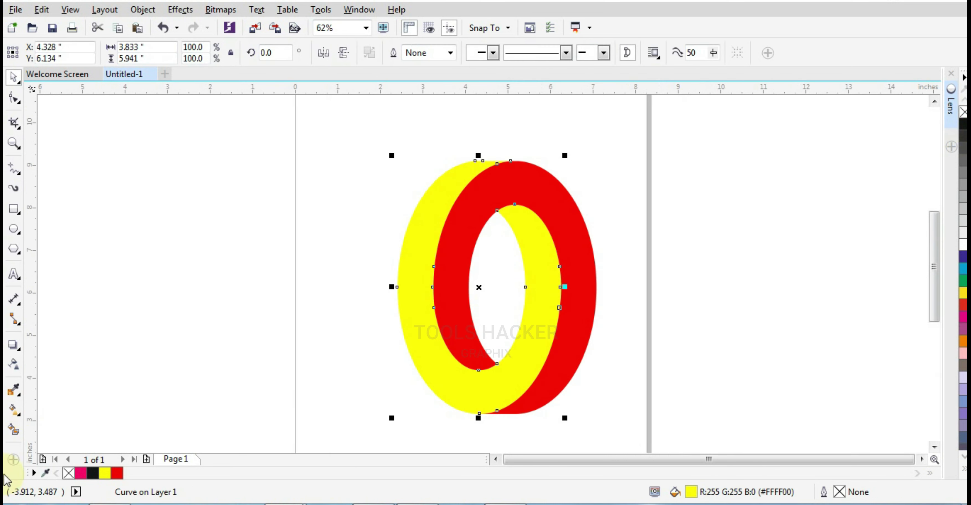
click(15, 410)
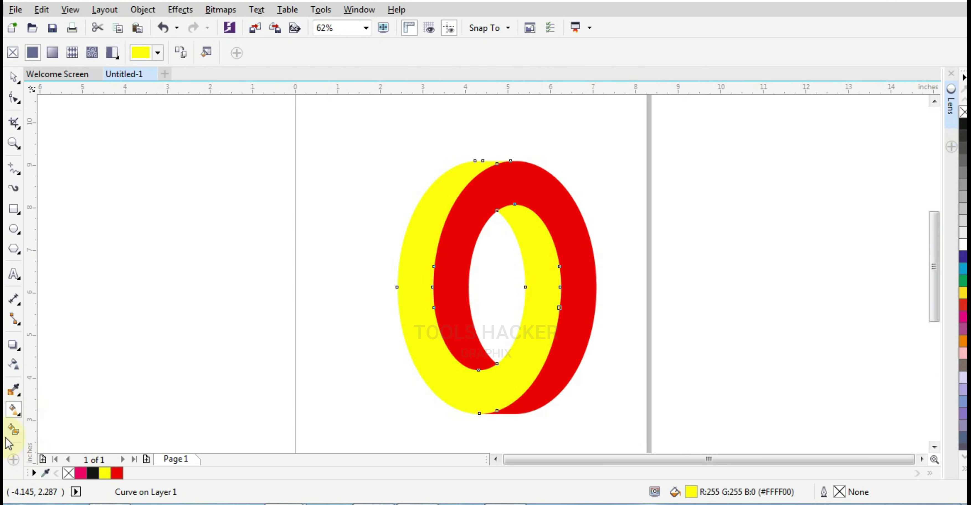
drag(484, 403, 497, 173)
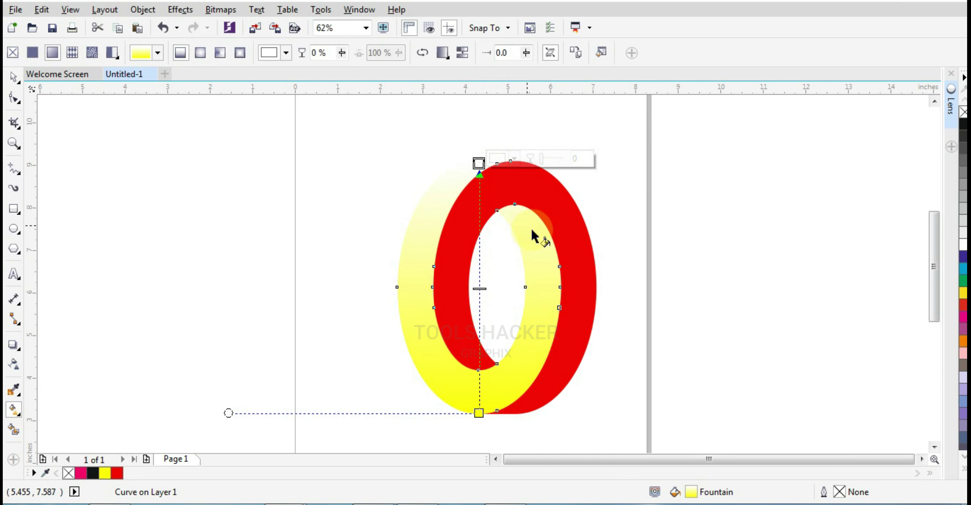
click(965, 168)
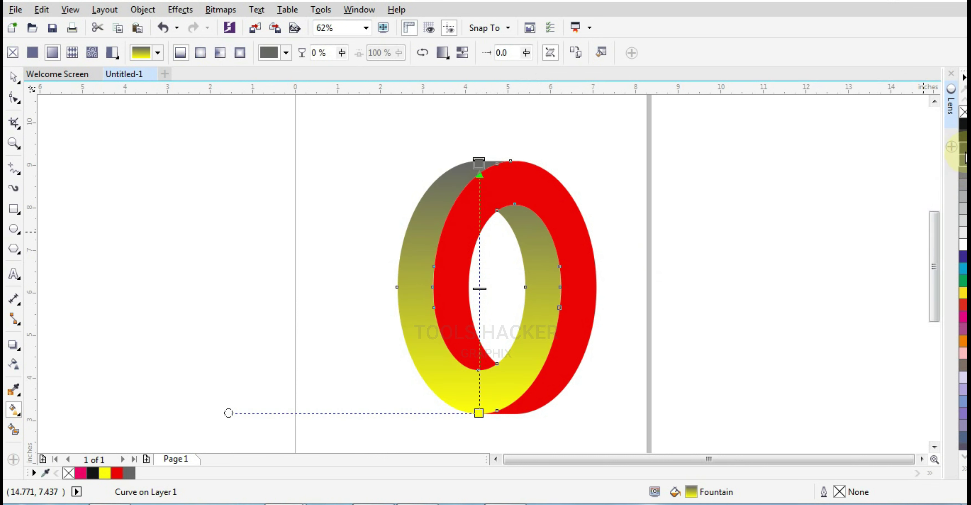
click(963, 143)
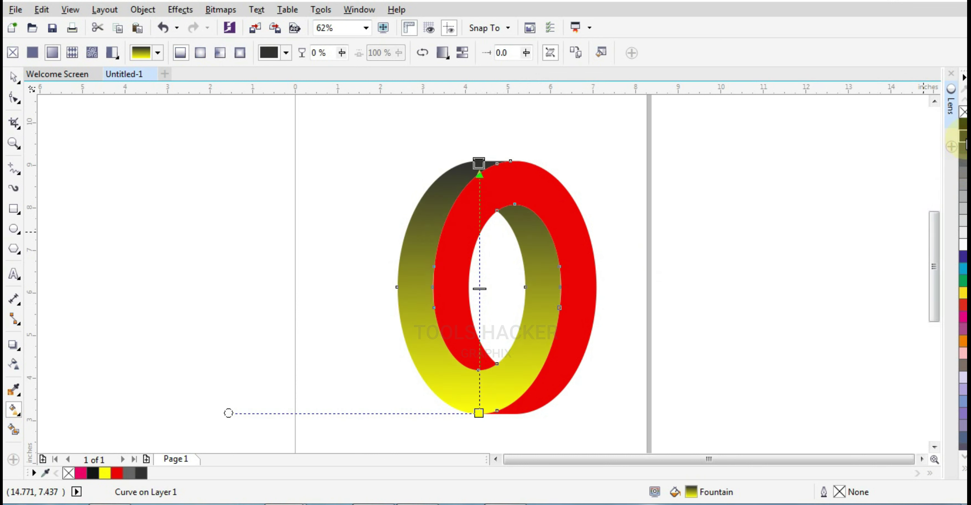
click(459, 419)
click(479, 412)
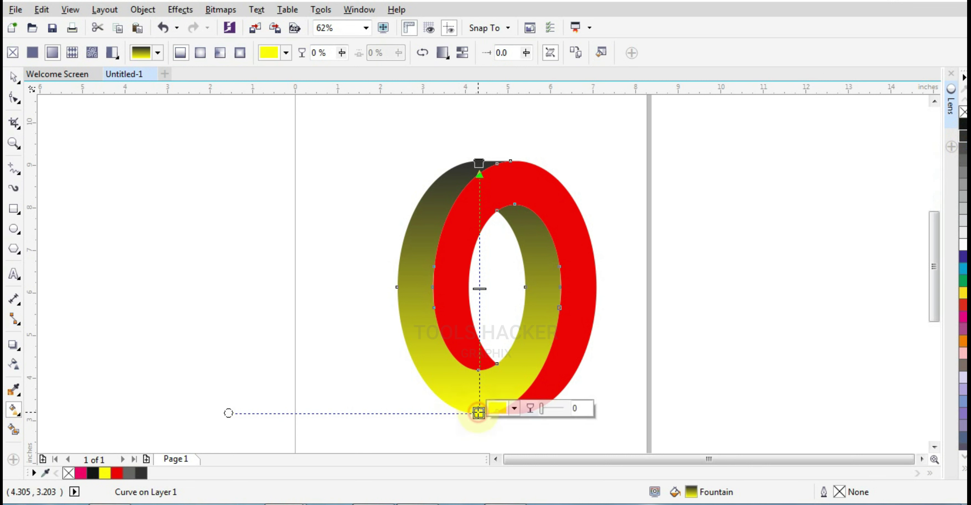
click(964, 226)
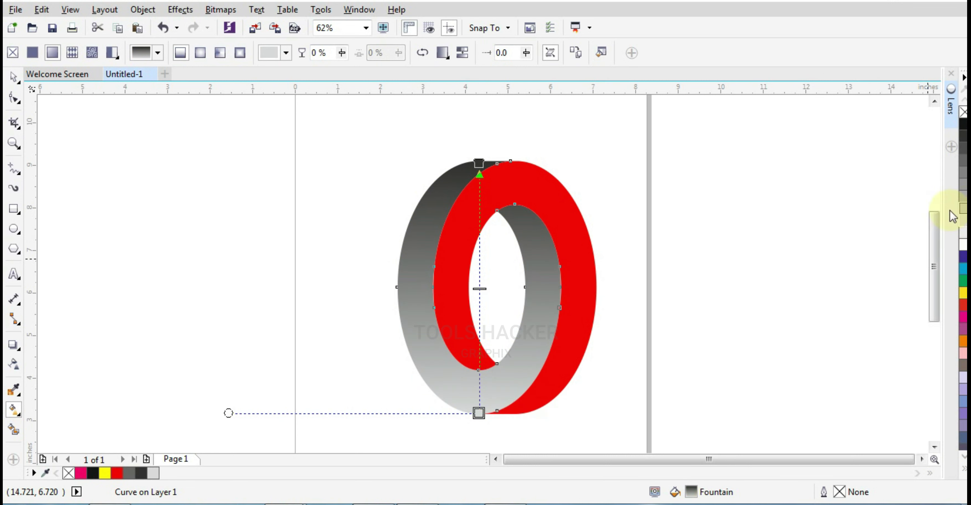
Give the red shape a vertical linear fountain fill running from red at its top to black at its base.
click(588, 287)
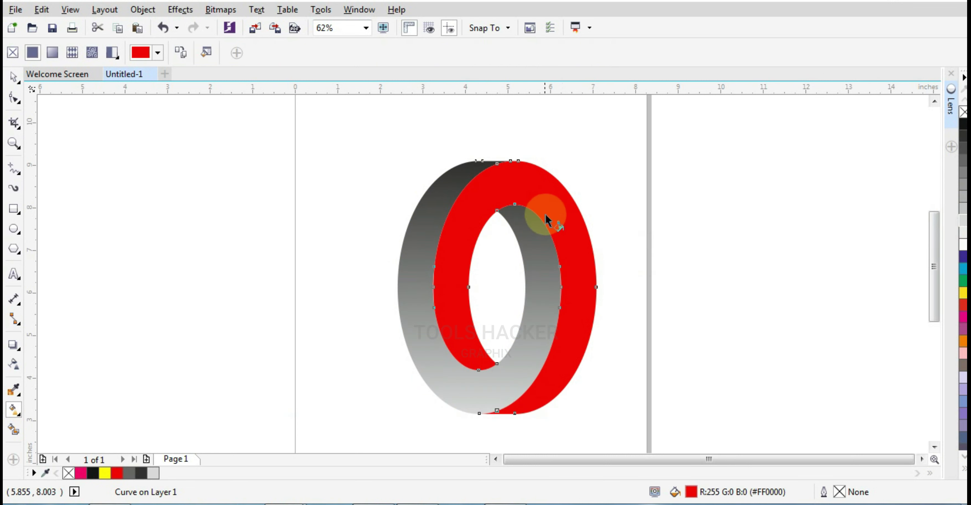
drag(515, 162, 515, 400)
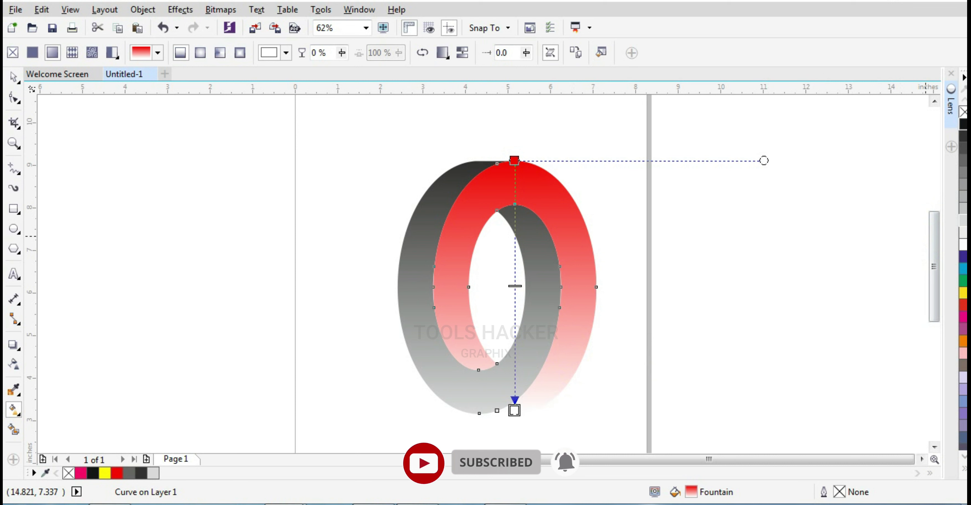
click(964, 123)
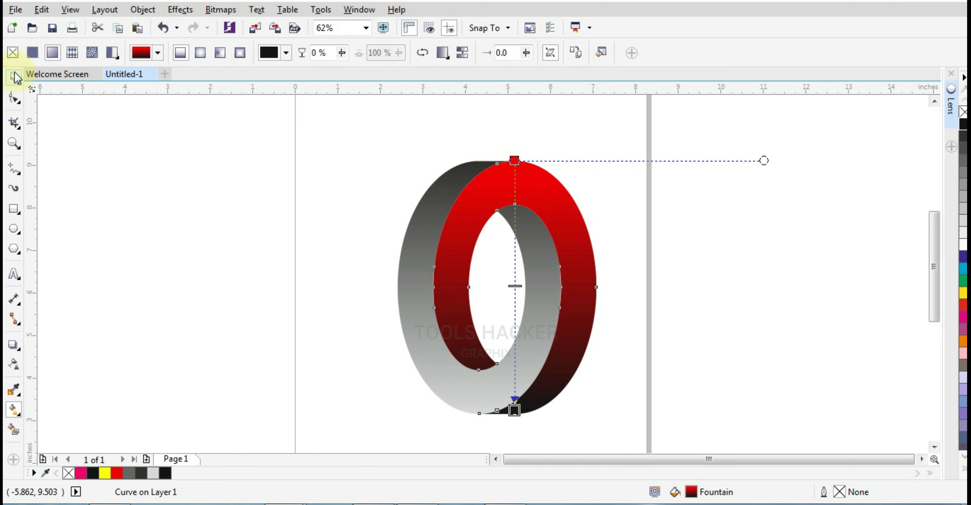
click(14, 77)
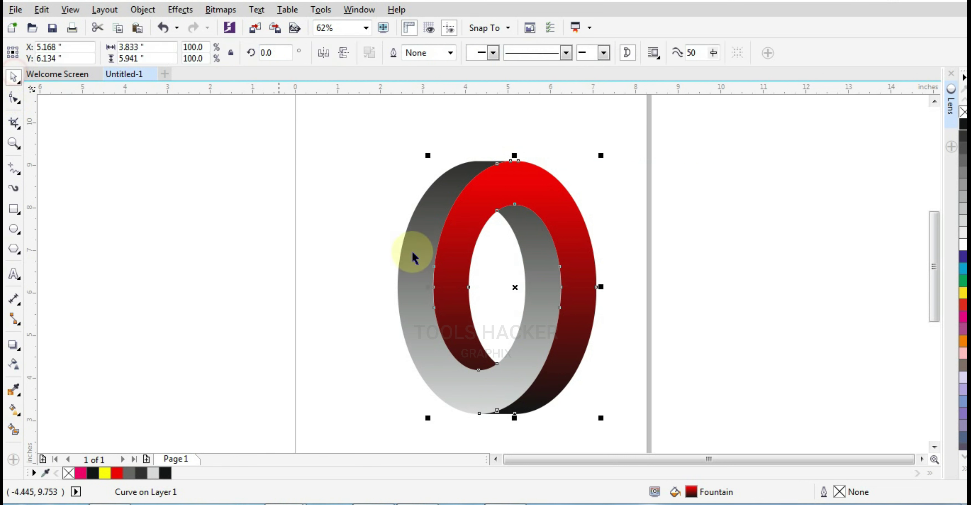
Group the two gradient shapes and centre the group on the page.
click(683, 247)
drag(687, 119, 383, 433)
scroll(451, 392, down, 1)
click(575, 330)
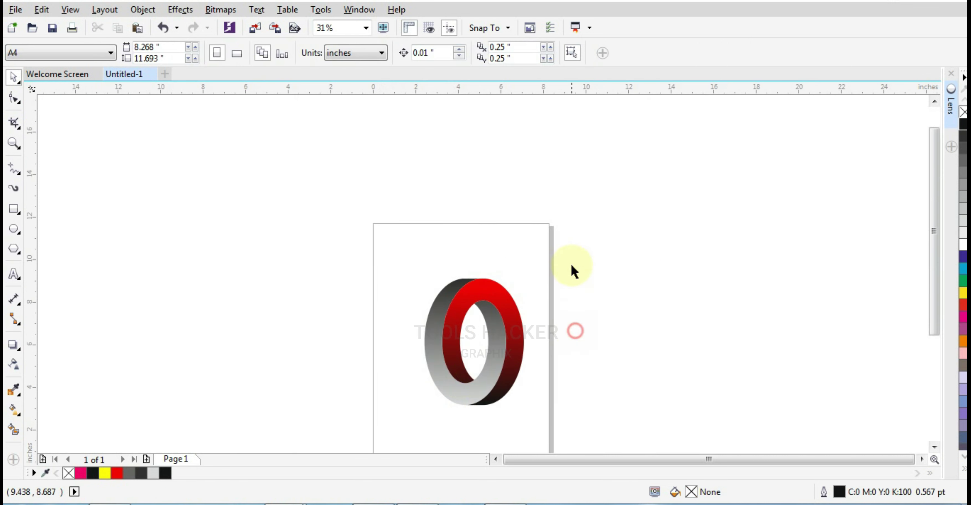
drag(572, 252, 388, 433)
key(ctrl+g)
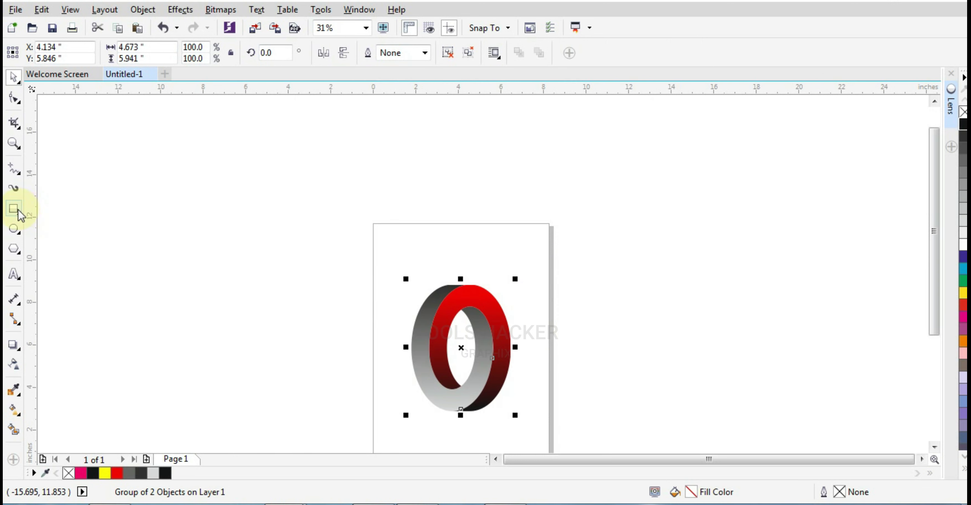
Add a page-sized rectangle behind the logo and fill it with C100 M100 Y100 K100 black.
click(14, 143)
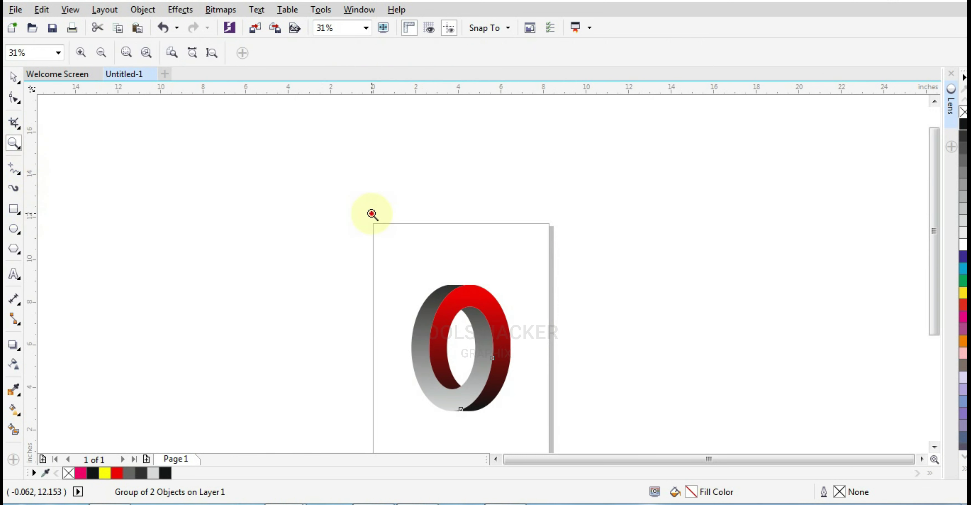
drag(372, 214, 554, 433)
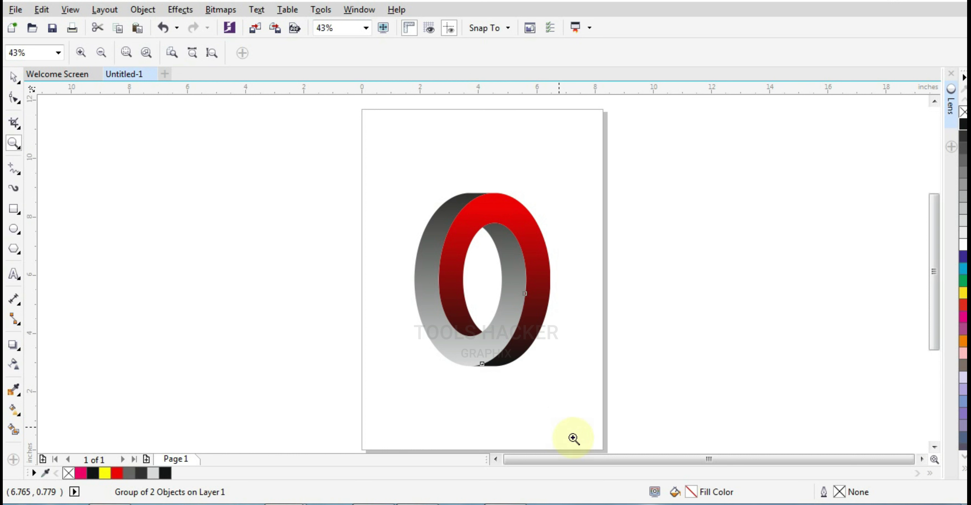
double_click(12, 209)
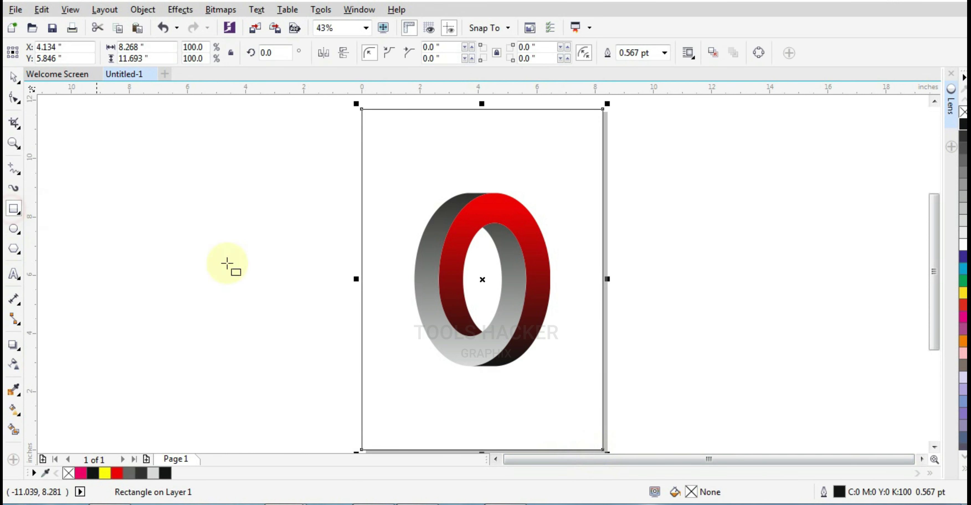
click(963, 464)
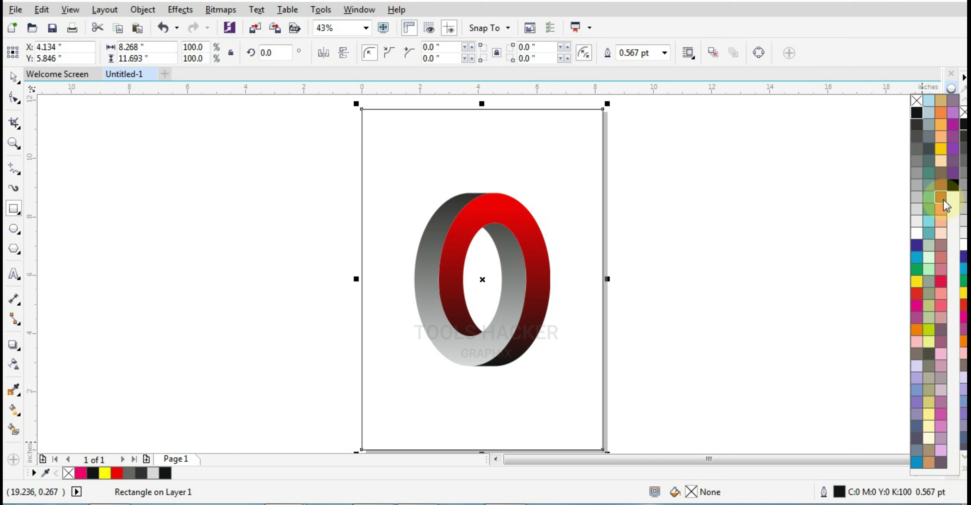
click(952, 185)
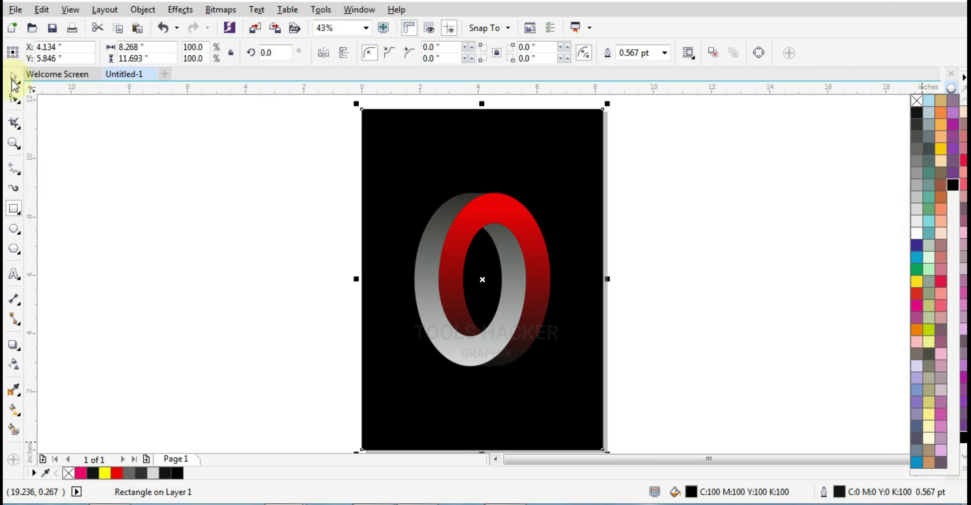
Change the background rectangle's fill to an elliptical fountain fill with a white centre fading to black edges.
click(18, 413)
click(52, 55)
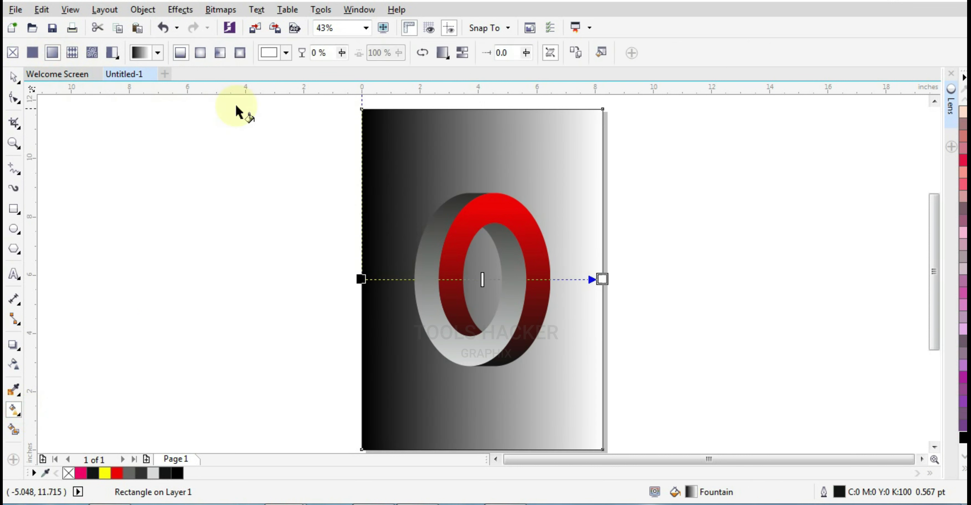
click(200, 53)
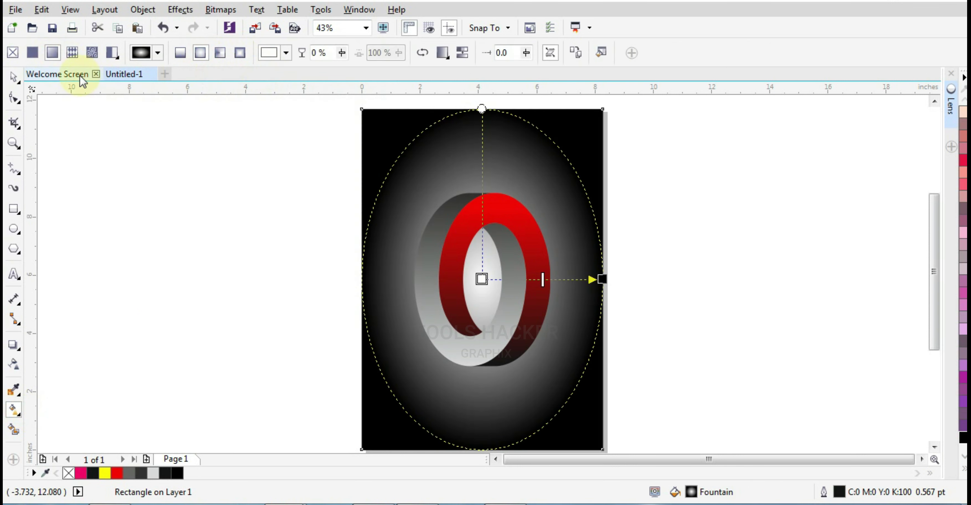
click(11, 81)
click(110, 147)
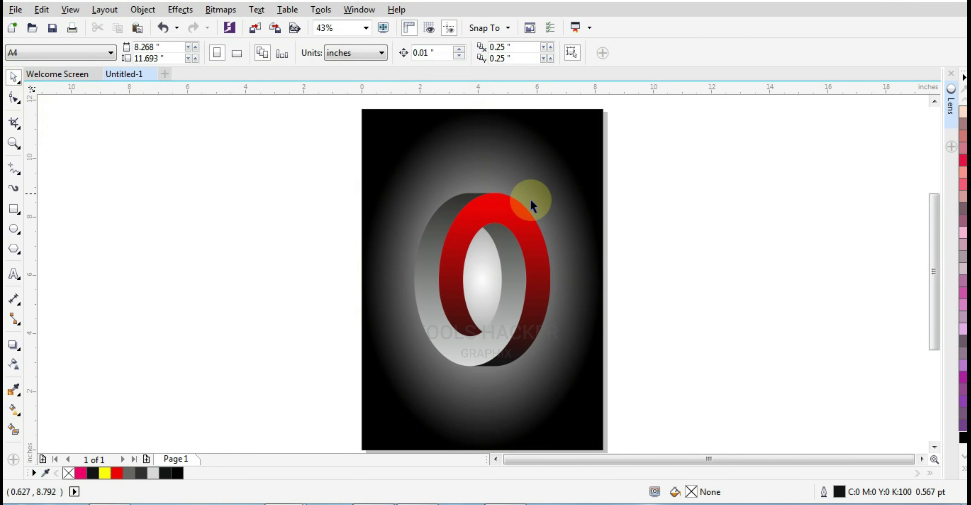